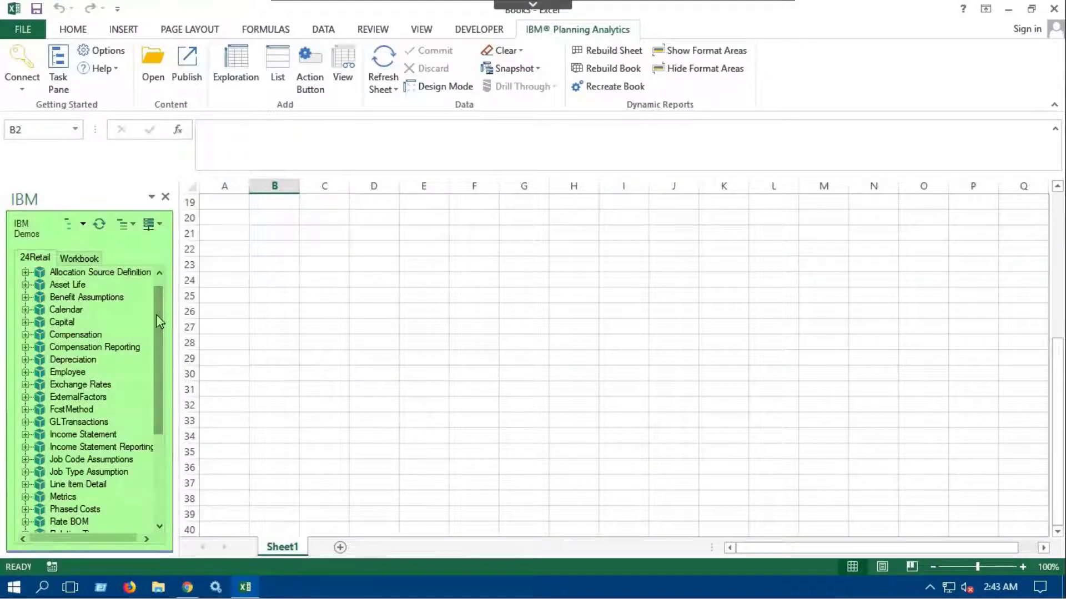
Step: Scroll to the Revenue cube, expand its views and select the Default view
{"action": "scroll", "coordinate": [156, 351], "scroll_direction": "down", "scroll_amount": 1}
{"action": "scroll", "coordinate": [158, 363], "scroll_direction": "down", "scroll_amount": 5}
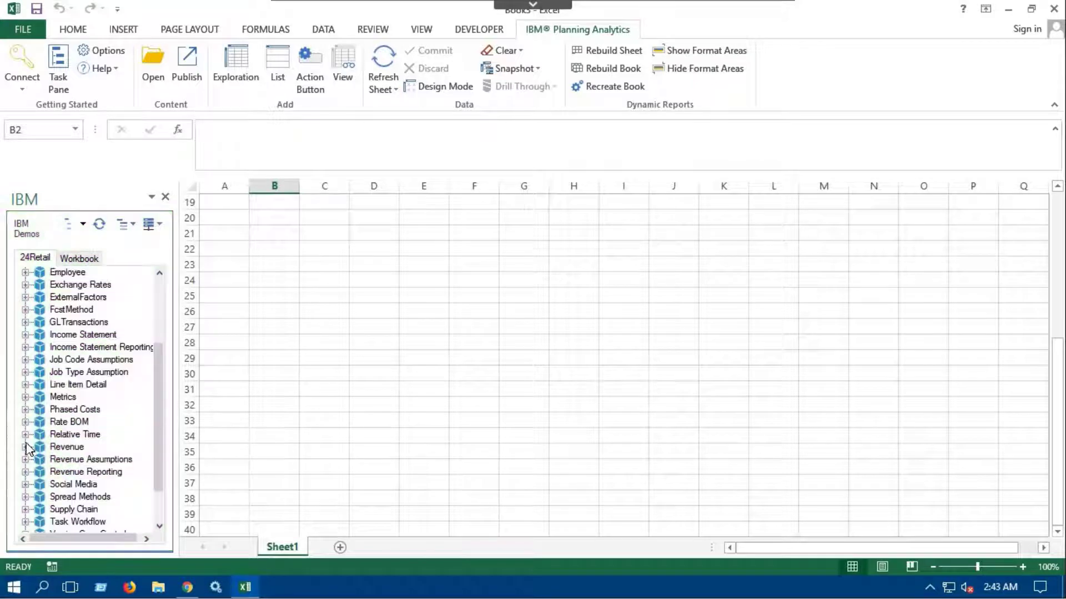
{"action": "left_click", "coordinate": [25, 447]}
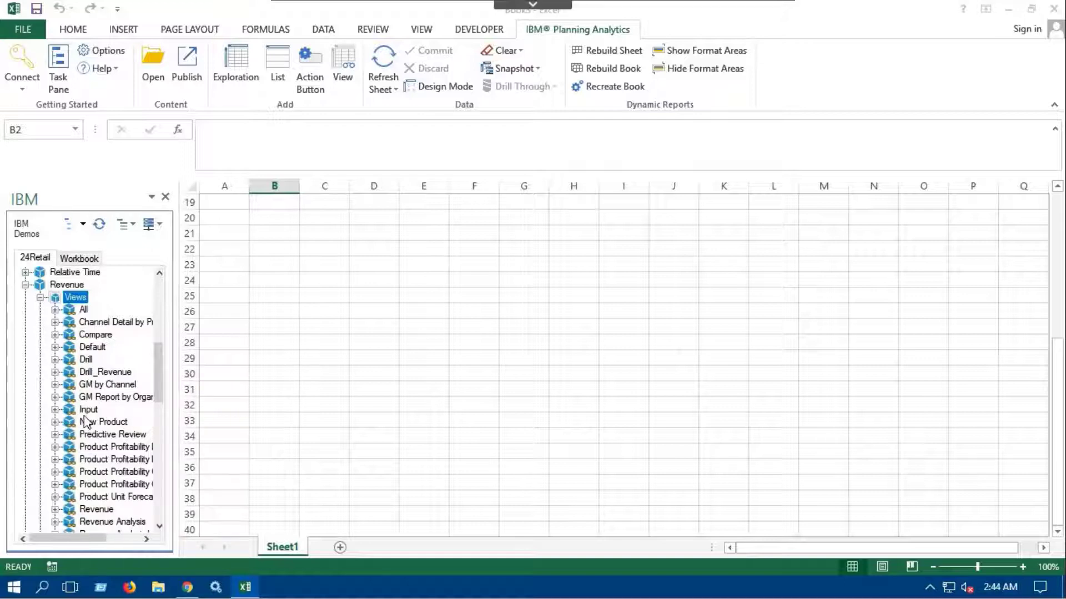
{"action": "left_click", "coordinate": [90, 349]}
Step: Open Revenue's Default view as an exploration on the current sheet
{"action": "right_click", "coordinate": [91, 349]}
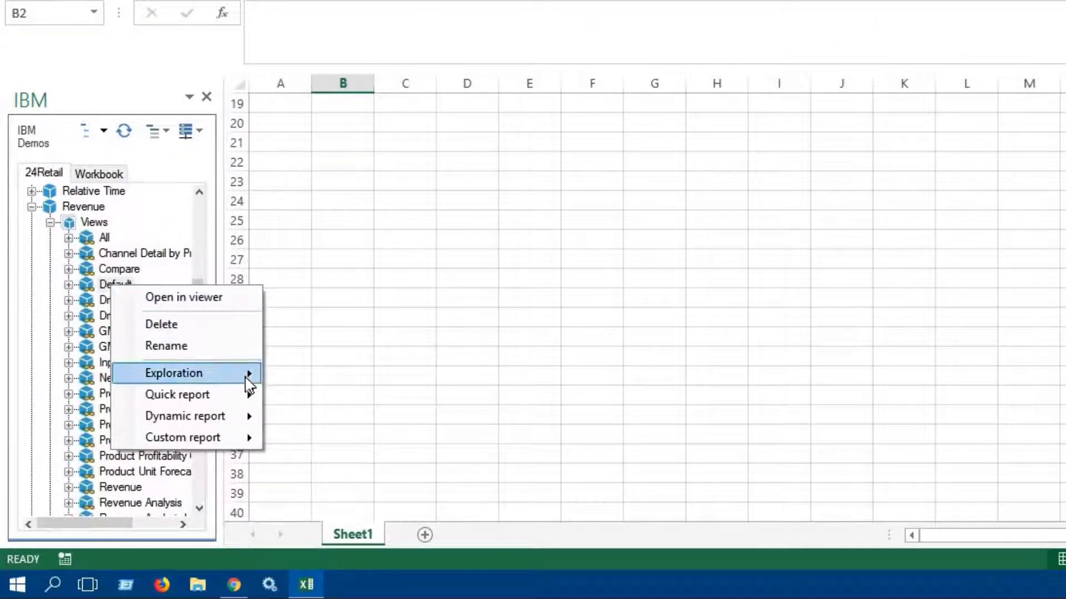
{"action": "mouse_move", "coordinate": [250, 383]}
{"action": "left_click", "coordinate": [331, 374]}
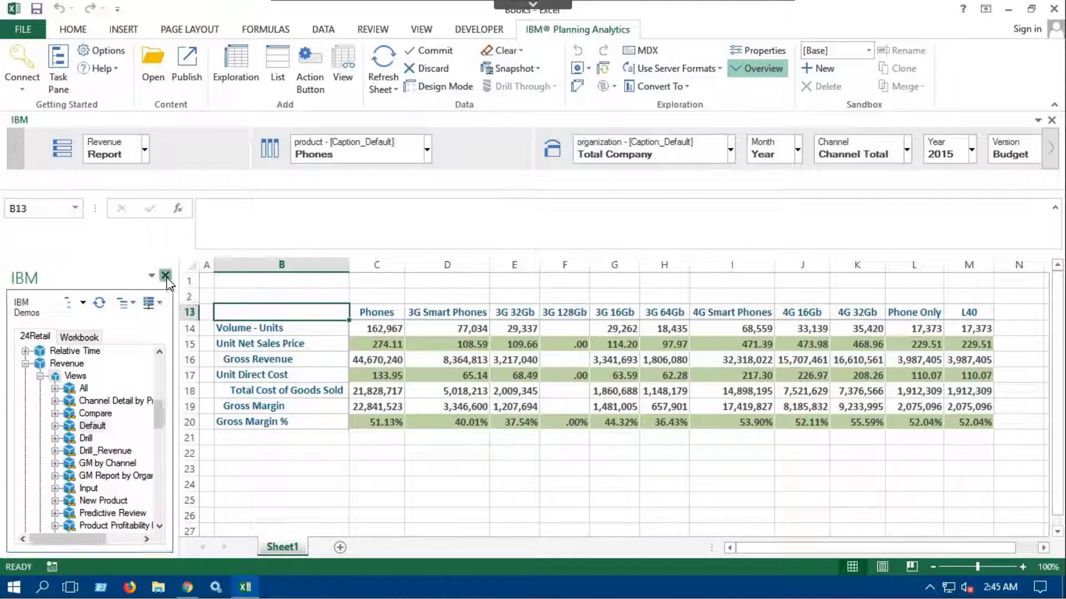
Step: Close the task pane and move Month onto the columns in place of product
{"action": "left_click", "coordinate": [165, 275]}
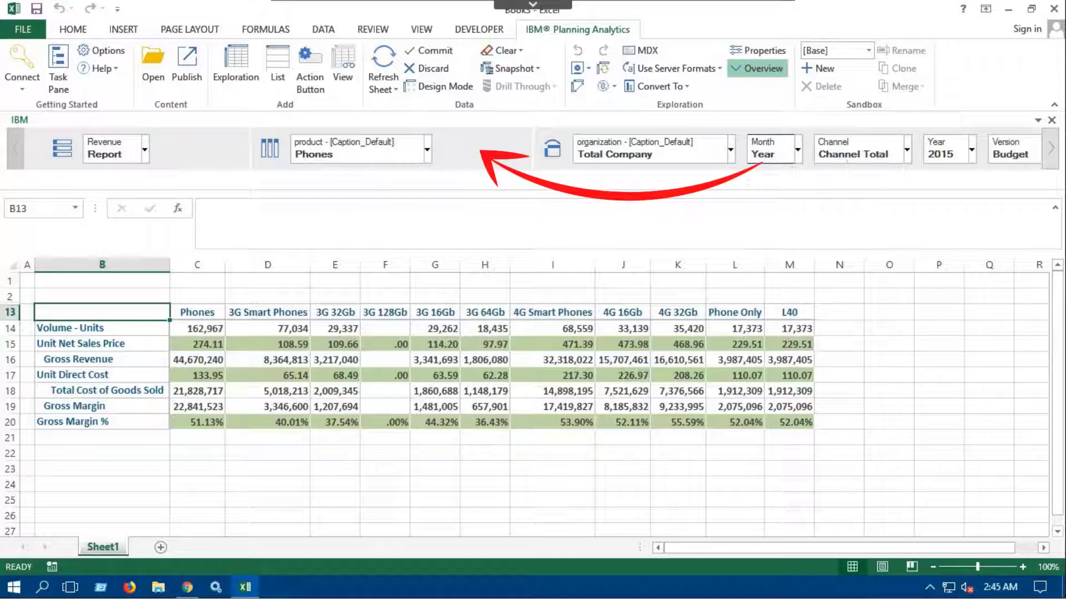
{"action": "left_click_drag", "start_coordinate": [742, 153], "coordinate": [721, 156]}
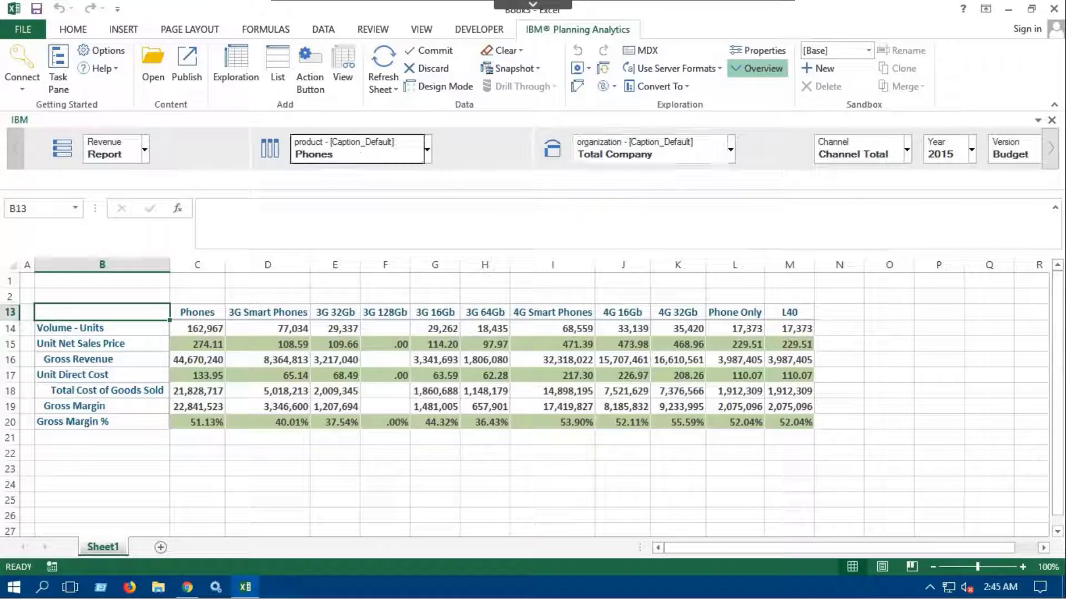
{"action": "left_click_drag", "start_coordinate": [360, 150], "coordinate": [364, 159]}
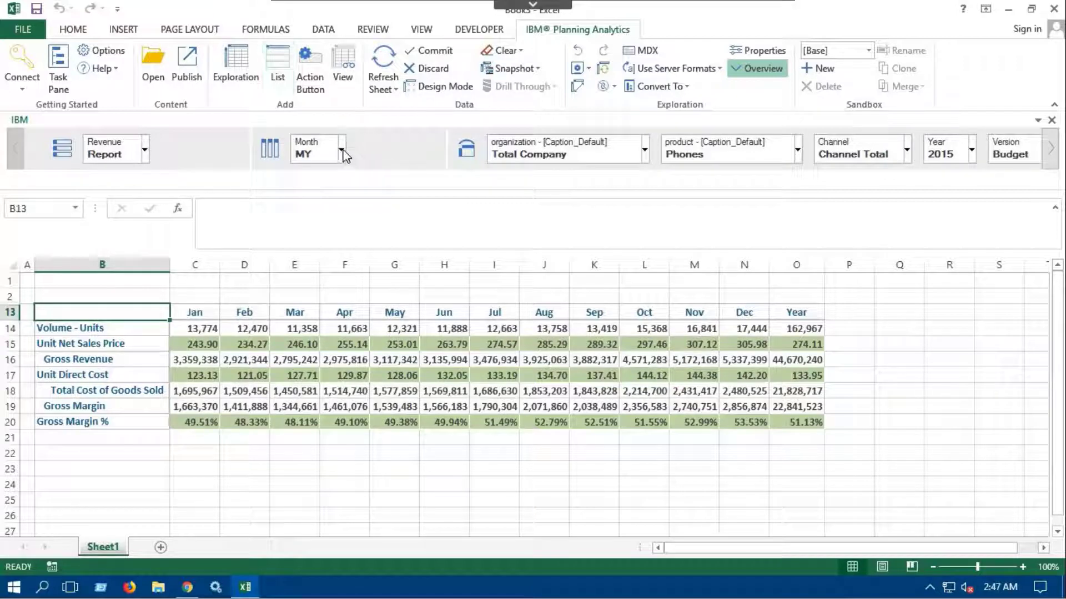
Step: Replace the Month column set with quarters Q1 through Q4 and apply it
{"action": "left_click", "coordinate": [341, 151]}
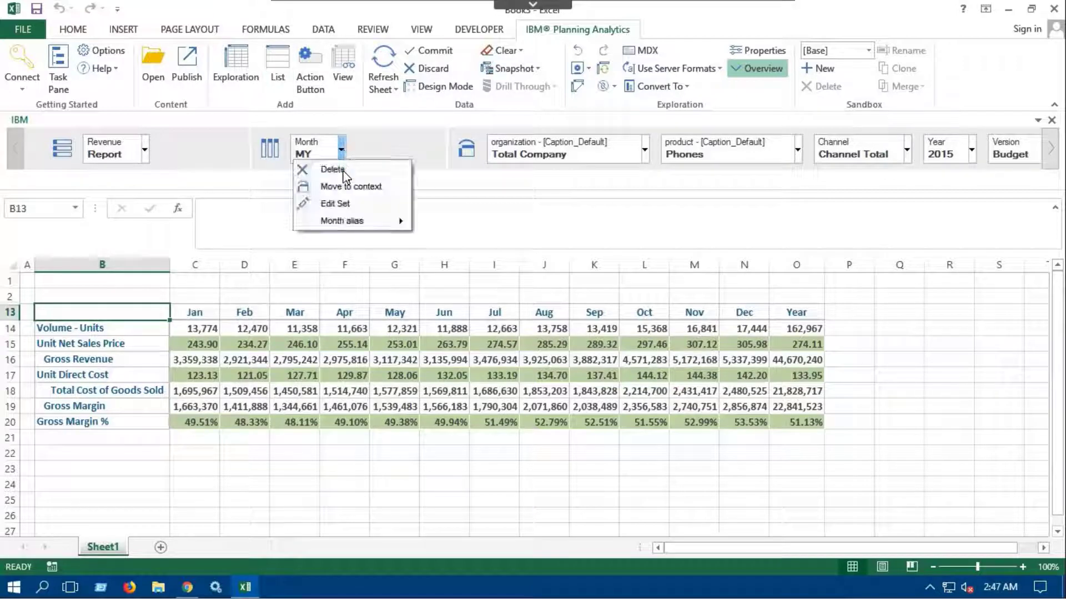
{"action": "left_click", "coordinate": [348, 204]}
{"action": "left_click", "coordinate": [246, 254]}
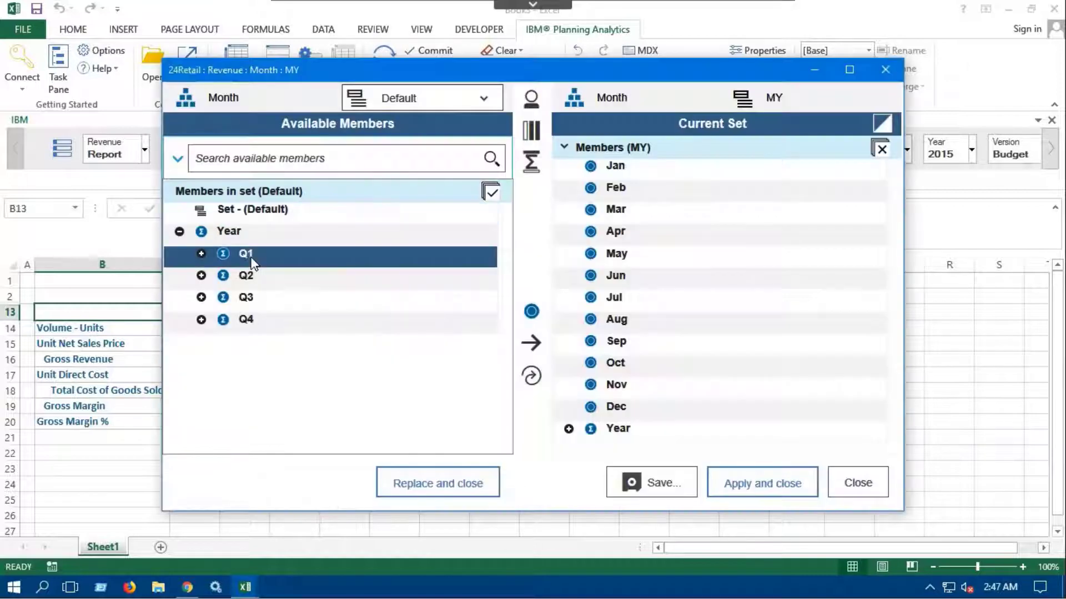
{"action": "left_click", "coordinate": [245, 320], "text": "shift"}
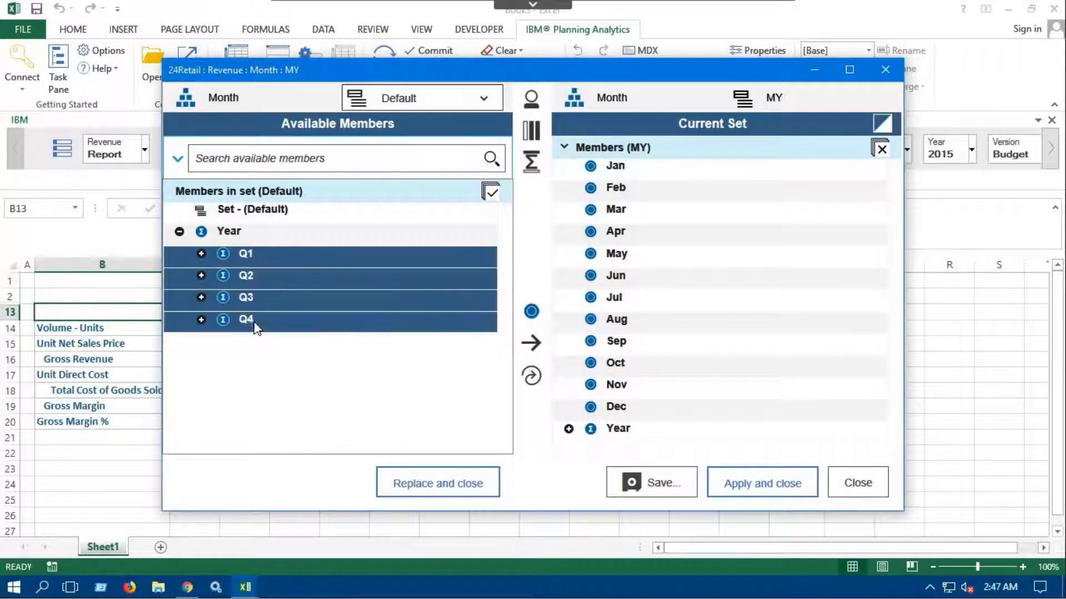
{"action": "left_click", "coordinate": [532, 378]}
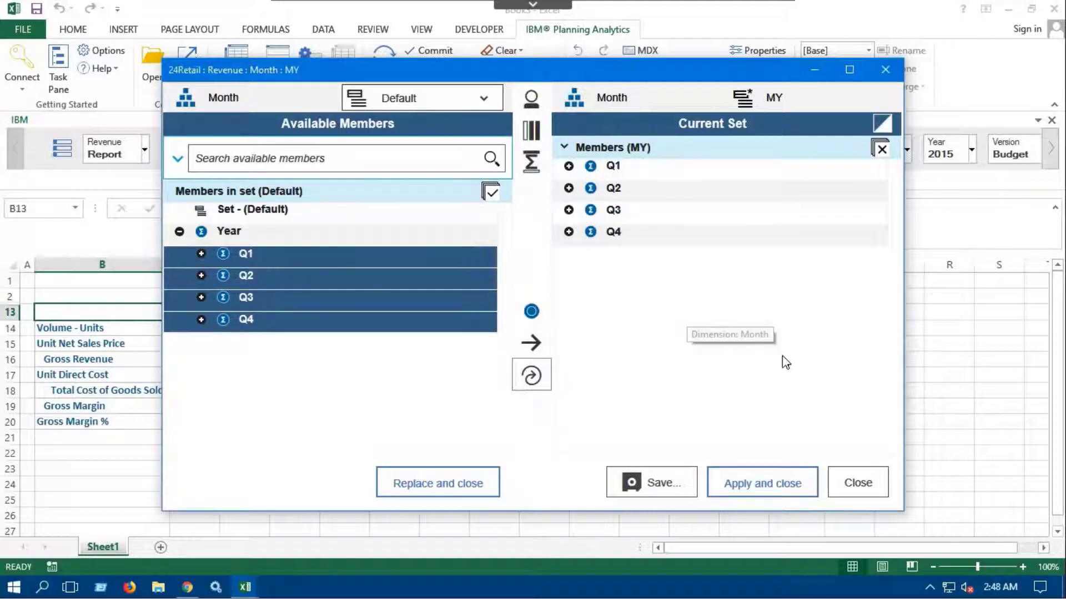
{"action": "left_click", "coordinate": [790, 476]}
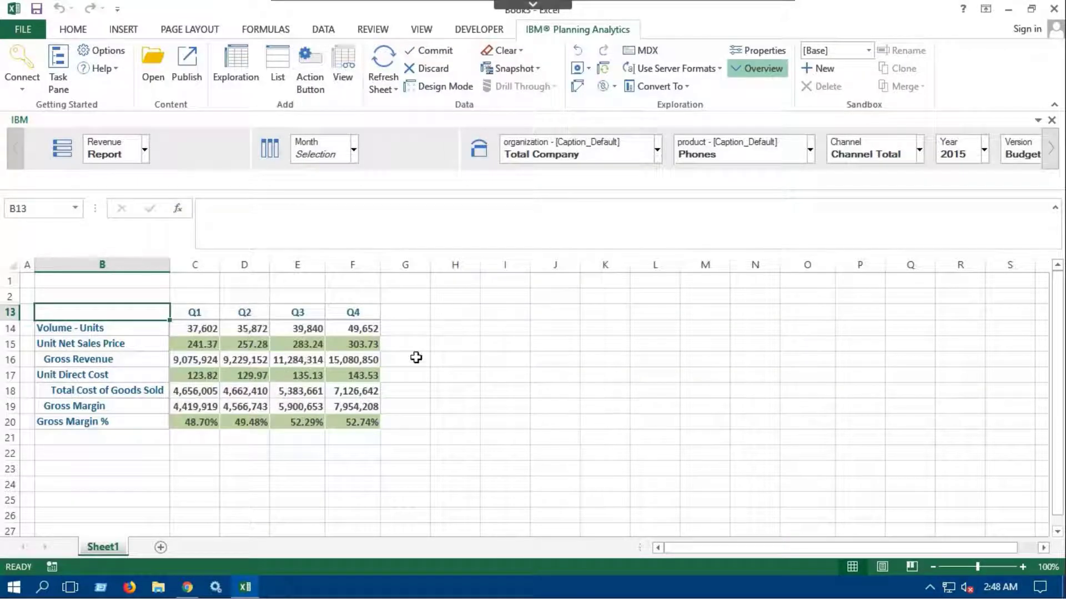
Step: Select Volume - Units, put organization on rows replacing Revenue, then collapse and re-expand Total Company
{"action": "key", "text": "Down"}
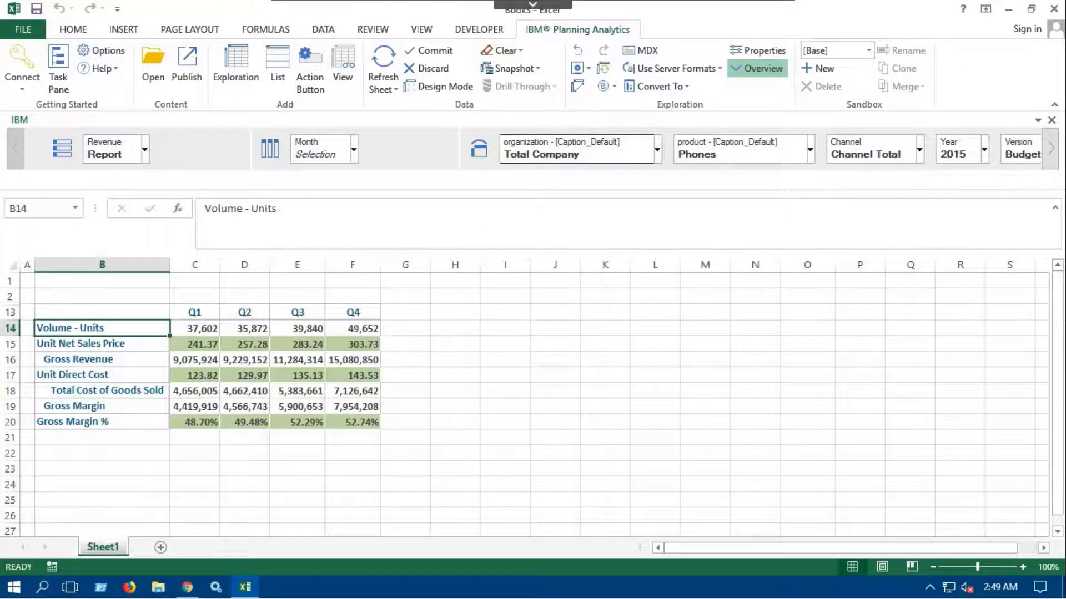
{"action": "left_click_drag", "start_coordinate": [577, 149], "coordinate": [40, 325]}
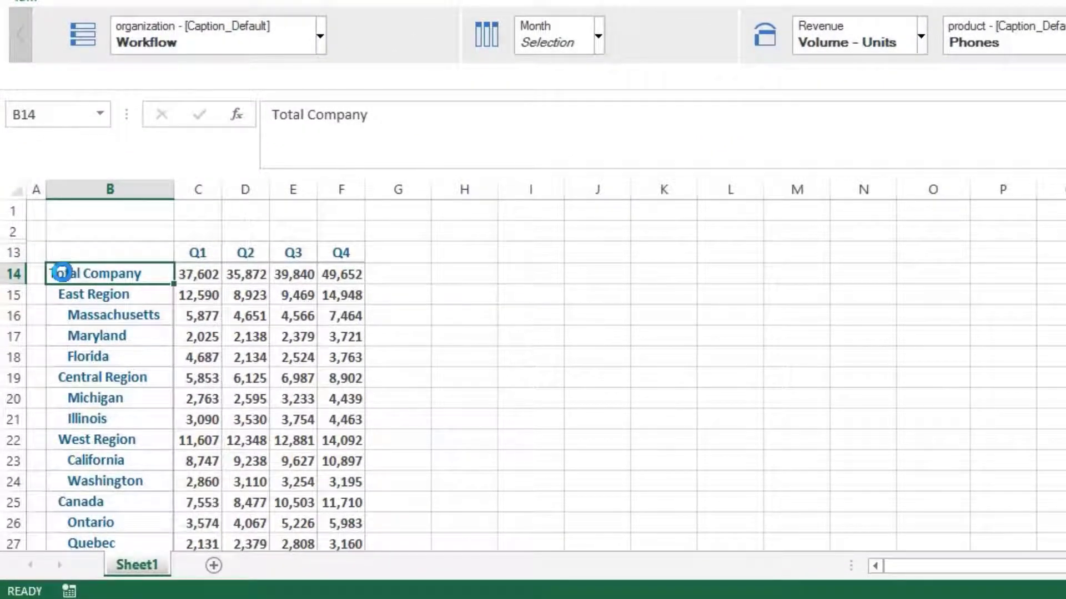
{"action": "double_click", "coordinate": [62, 272]}
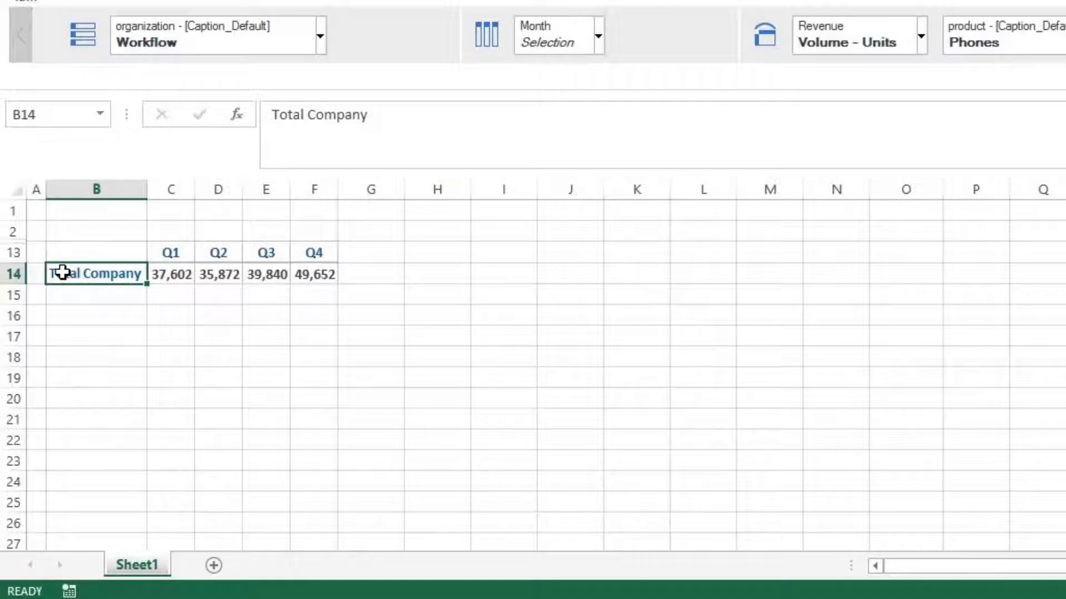
{"action": "double_click", "coordinate": [72, 273]}
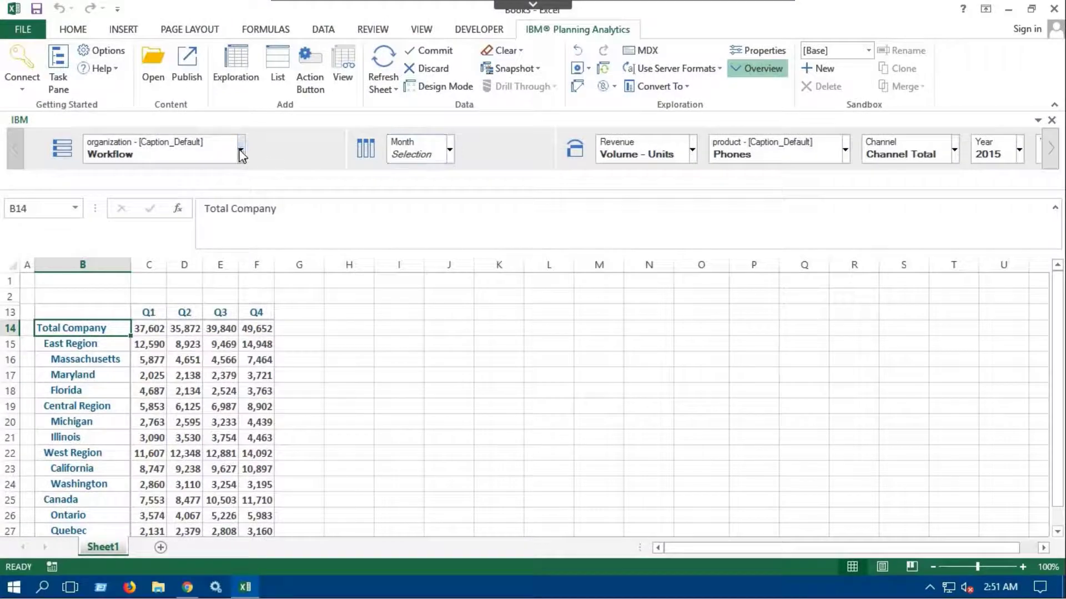
Step: Trim the organization rows to Total Company plus East, Central and West Regions
{"action": "left_click", "coordinate": [241, 155]}
{"action": "left_click", "coordinate": [124, 204]}
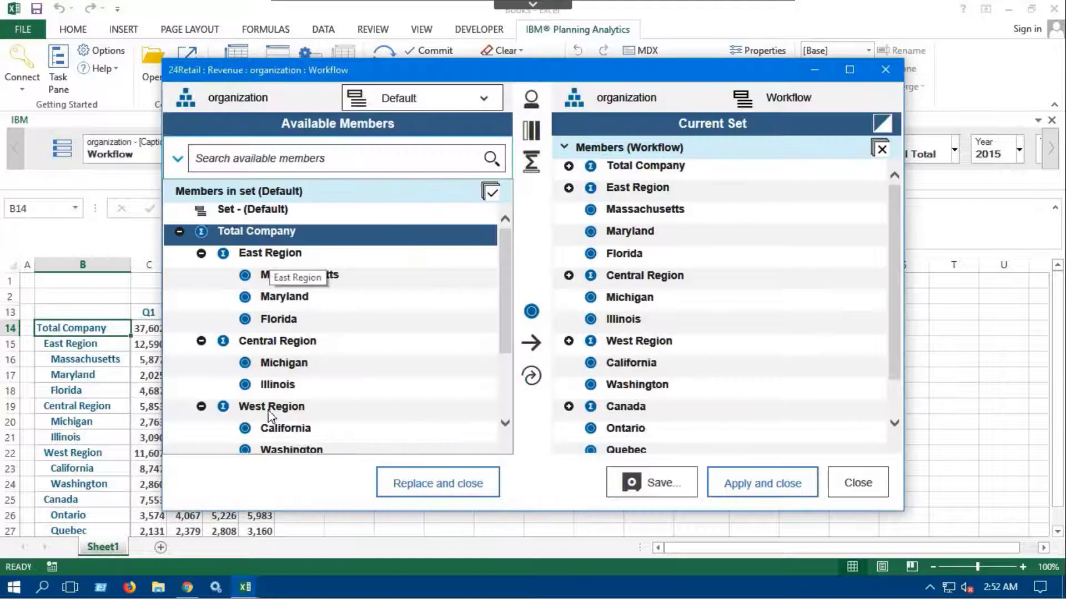
{"action": "left_click", "coordinate": [271, 414], "text": "ctrl"}
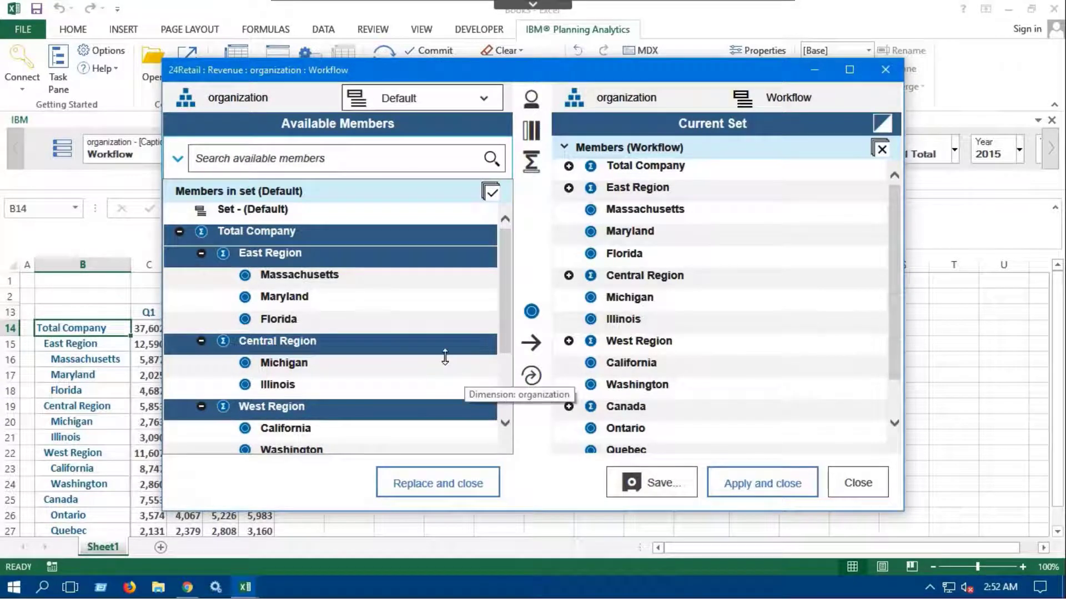
{"action": "left_click", "coordinate": [531, 376]}
{"action": "left_click", "coordinate": [760, 484]}
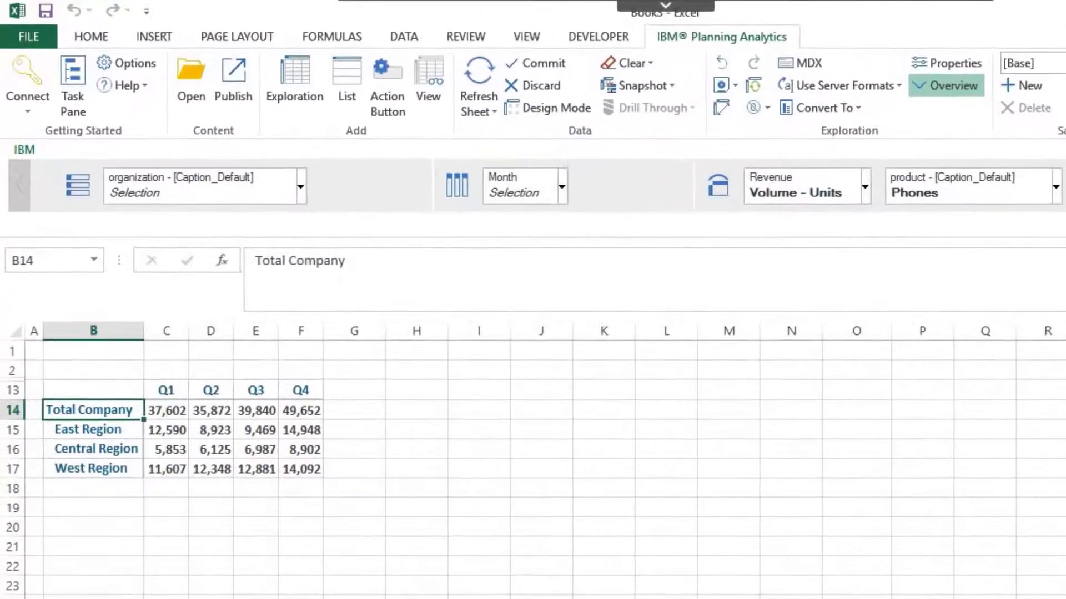
Step: Save the workbook to the Desktop as 'Quarterly Revenue'
{"action": "left_click", "coordinate": [283, 422]}
{"action": "left_click", "coordinate": [47, 15]}
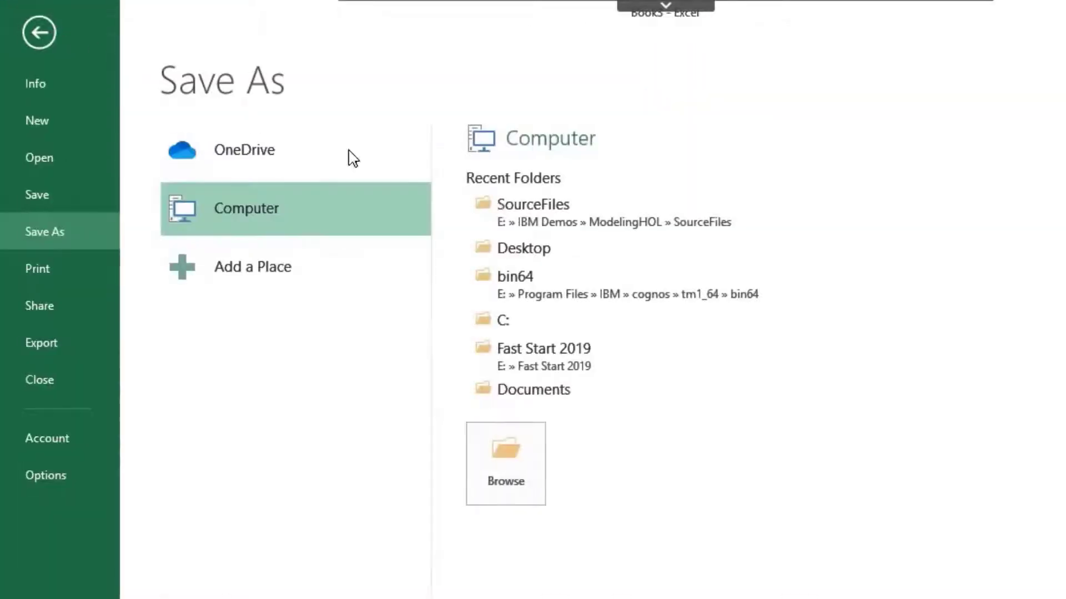
{"action": "left_click", "coordinate": [531, 251]}
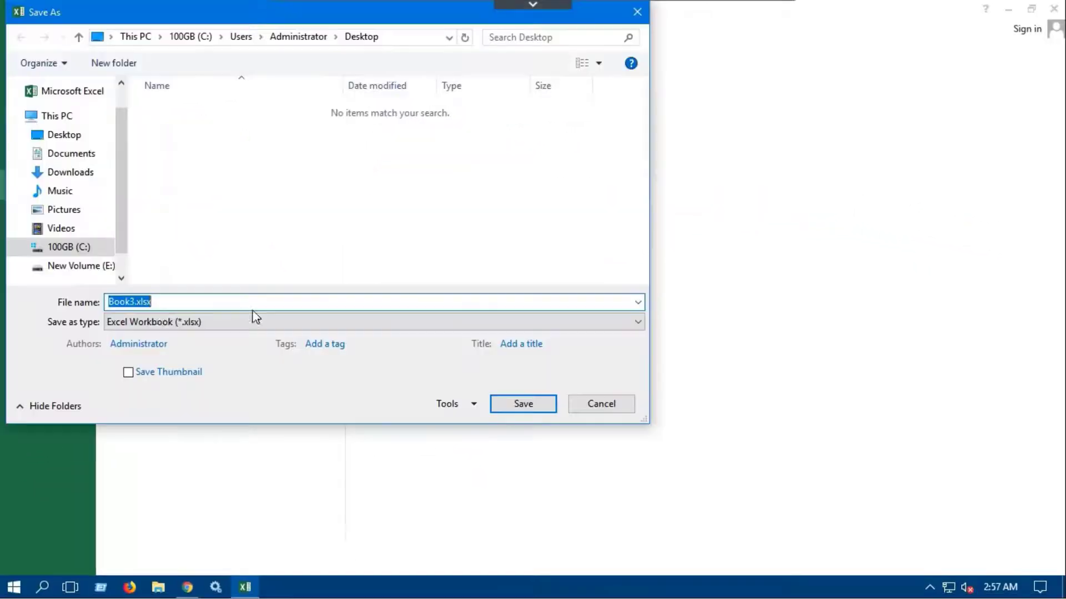
{"action": "type", "text": "Quarterly Revenue"}
{"action": "key", "text": "Return"}
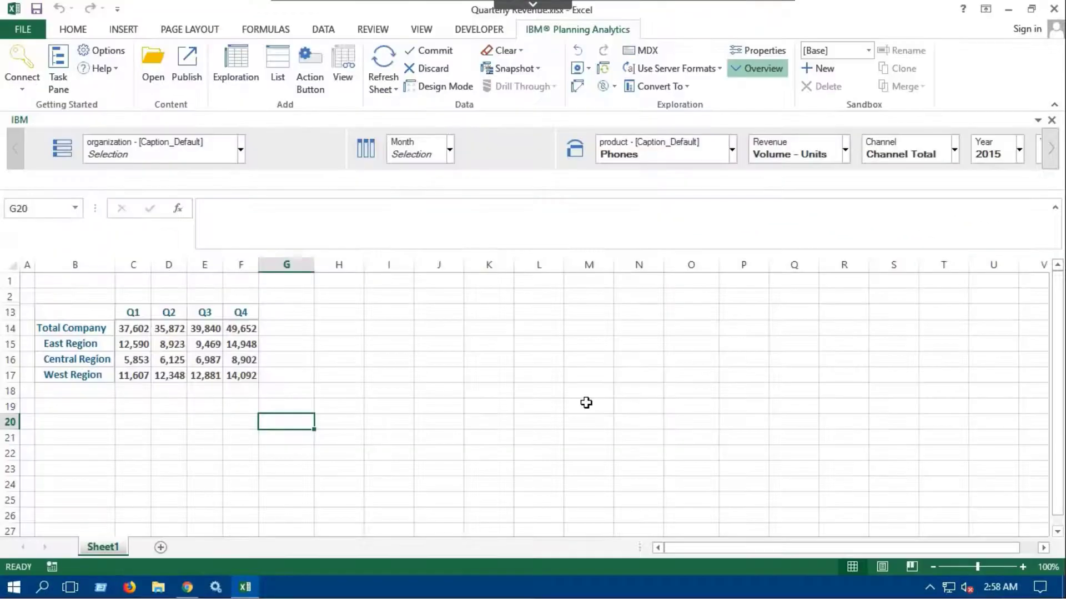
Step: Close Excel, reopen Quarterly Revenue.xlsx, and enter Central Region Q2–Q4 as 10,000, 20,000, 30,000
{"action": "left_click", "coordinate": [1053, 10]}
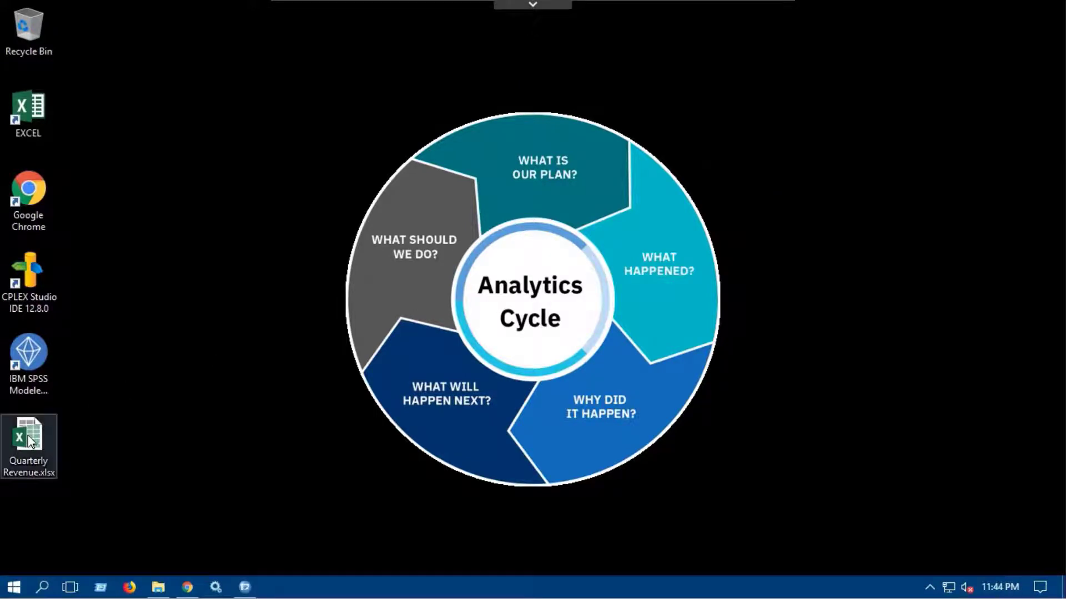
{"action": "double_click", "coordinate": [28, 440]}
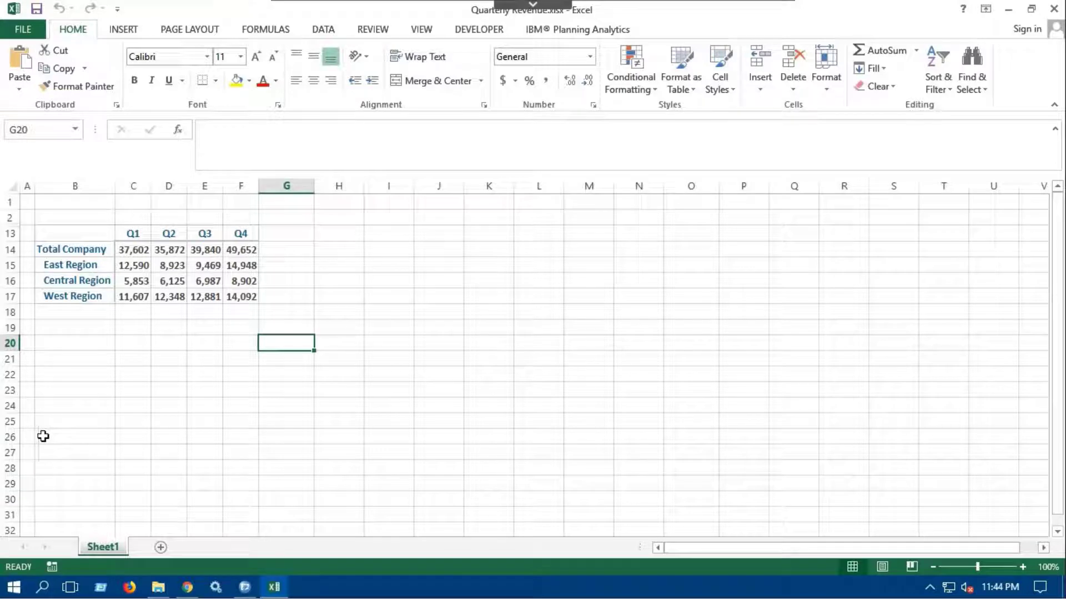
{"action": "left_click", "coordinate": [170, 282]}
{"action": "type", "text": "10000"}
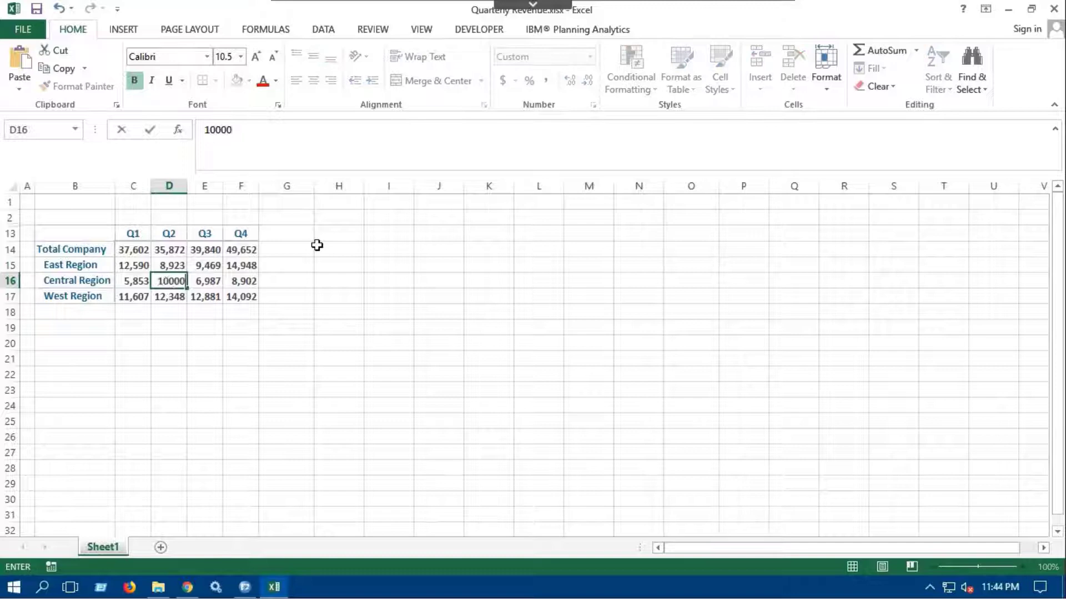
{"action": "key", "text": "Tab"}
{"action": "type", "text": "20"}
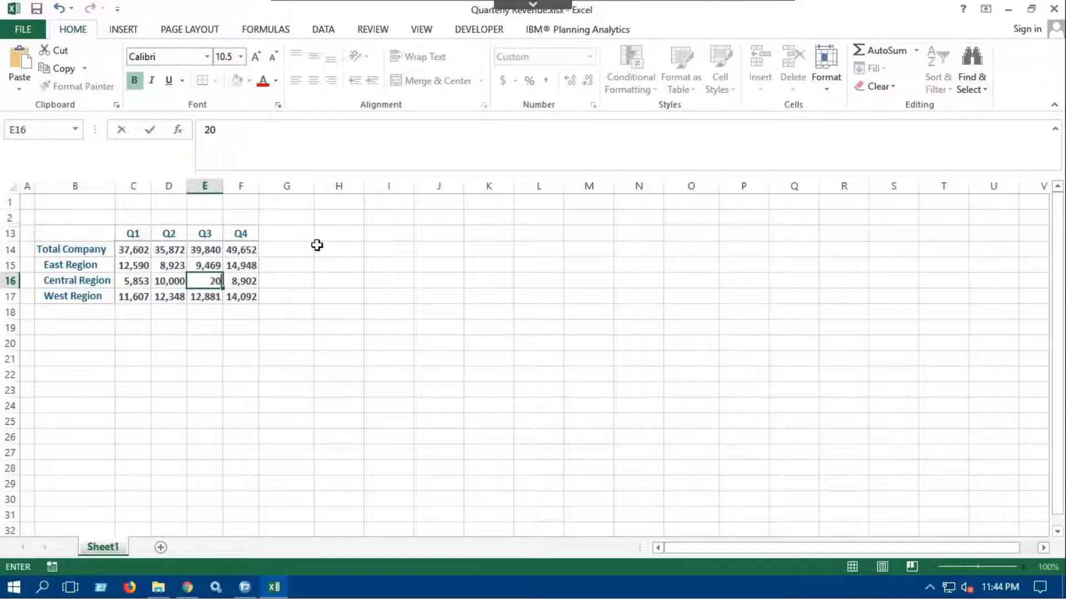
{"action": "type", "text": ",000"}
{"action": "key", "text": "Tab"}
{"action": "type", "text": "30000"}
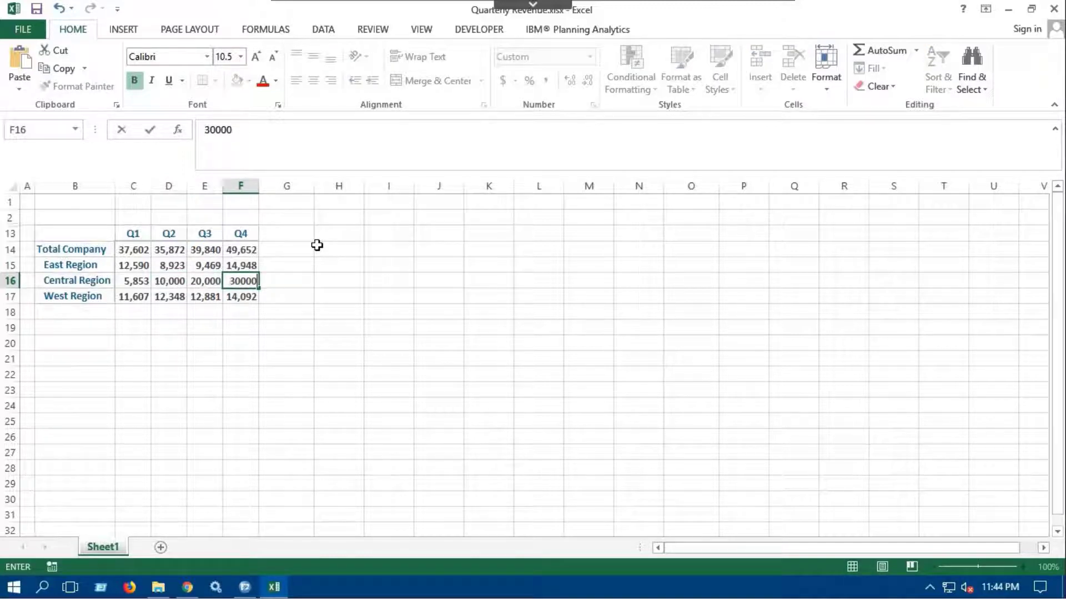
{"action": "left_click", "coordinate": [417, 248]}
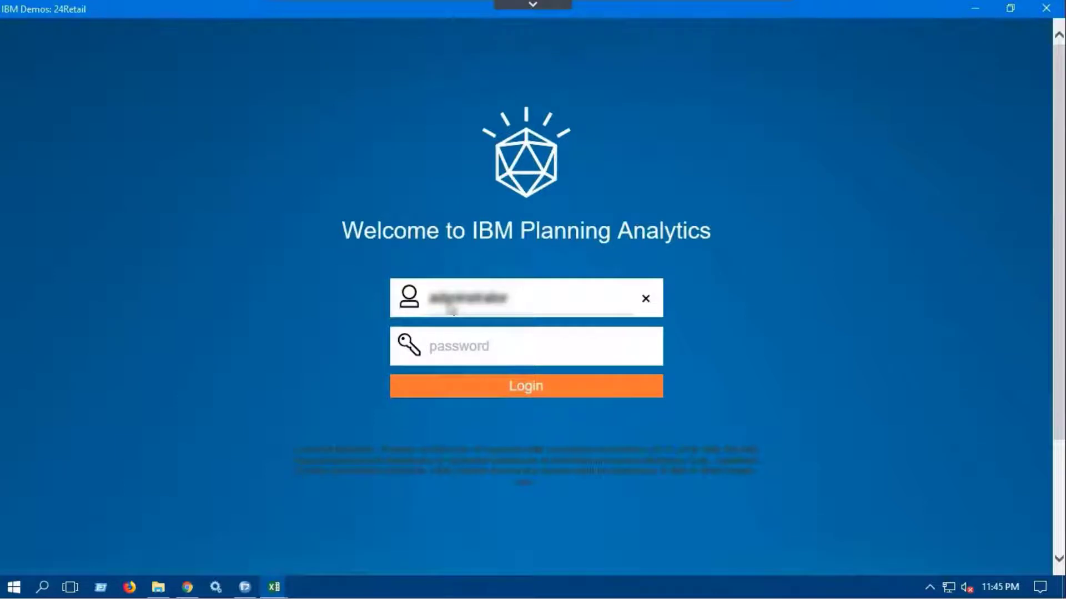
Step: Log in to Planning Analytics with the account password
{"action": "key", "text": "Tab"}
{"action": "type", "text": "********"}
{"action": "left_click", "coordinate": [540, 391]}
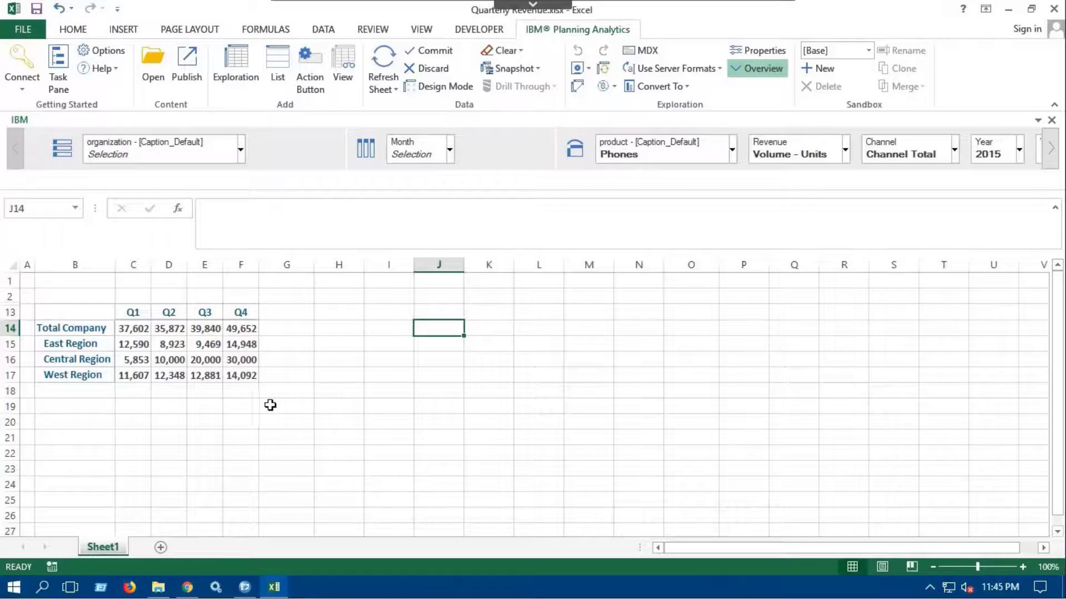
Step: Commit the Central Region edits to the database and confirm
{"action": "left_click", "coordinate": [271, 405]}
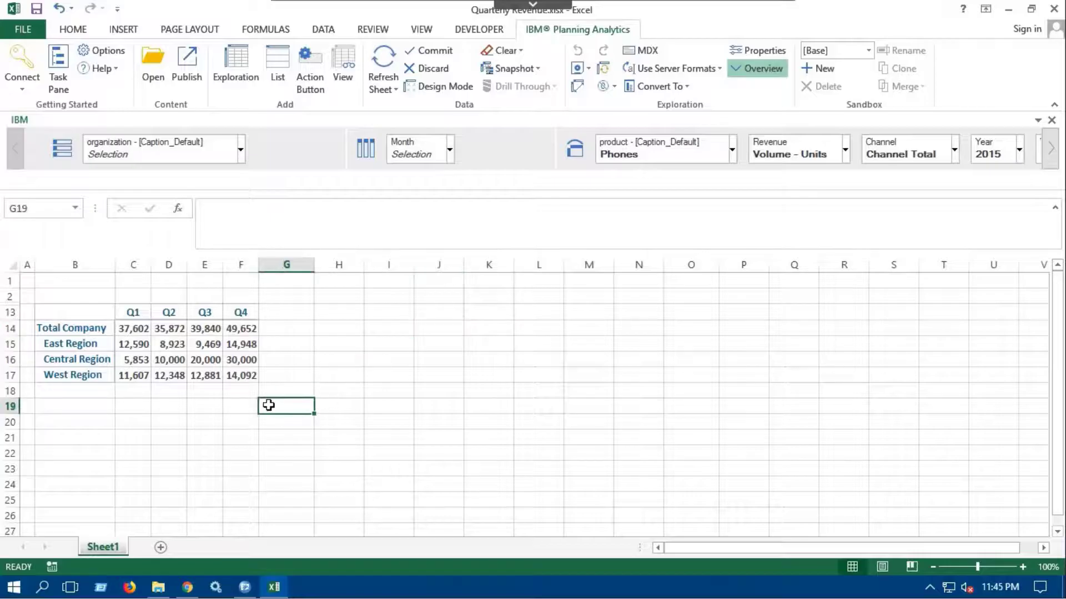
{"action": "left_click", "coordinate": [438, 53]}
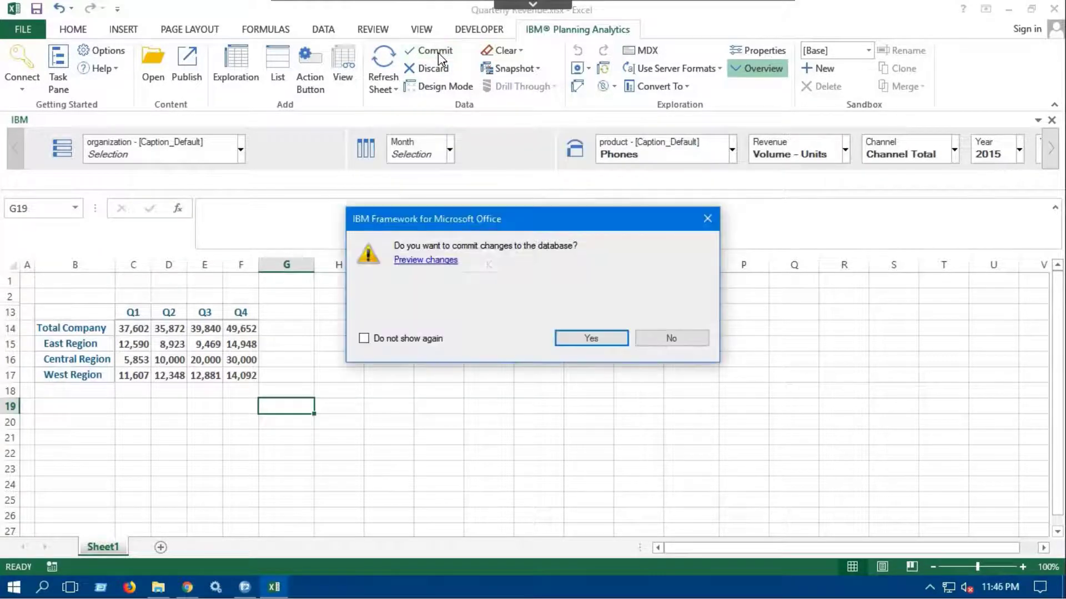
{"action": "left_click", "coordinate": [610, 340]}
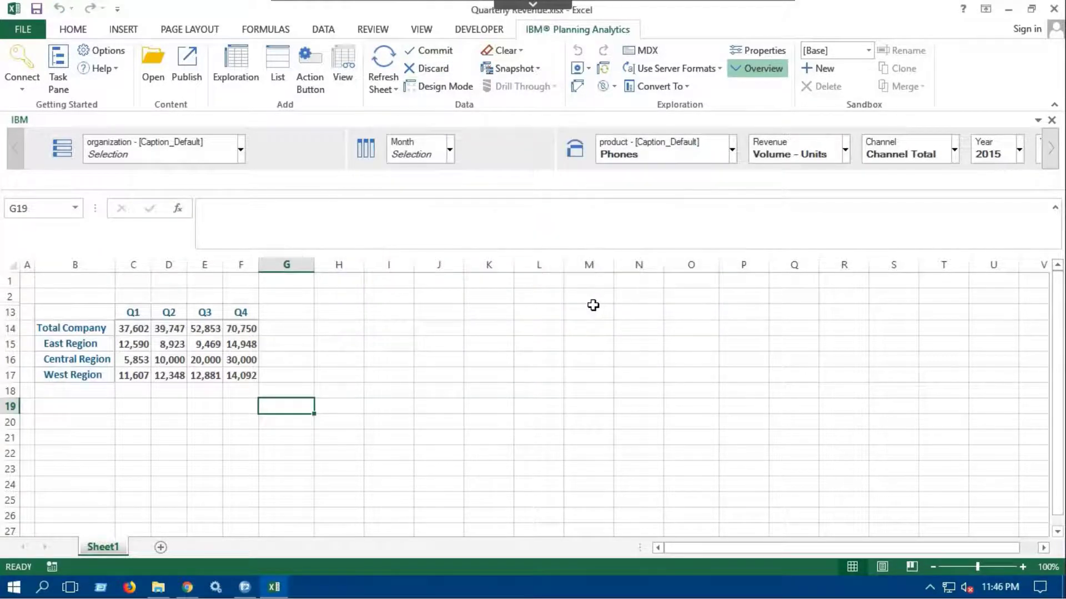
{"action": "left_click", "coordinate": [727, 380]}
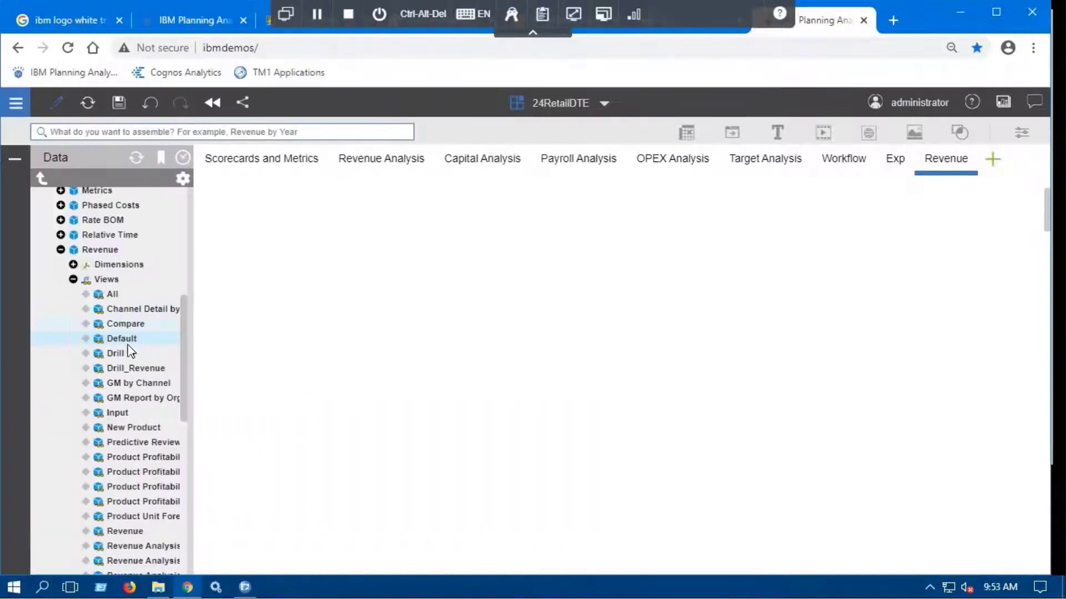
Step: Add the Revenue cube's Default view from the Data tree to the Revenue tab
{"action": "right_click", "coordinate": [123, 346]}
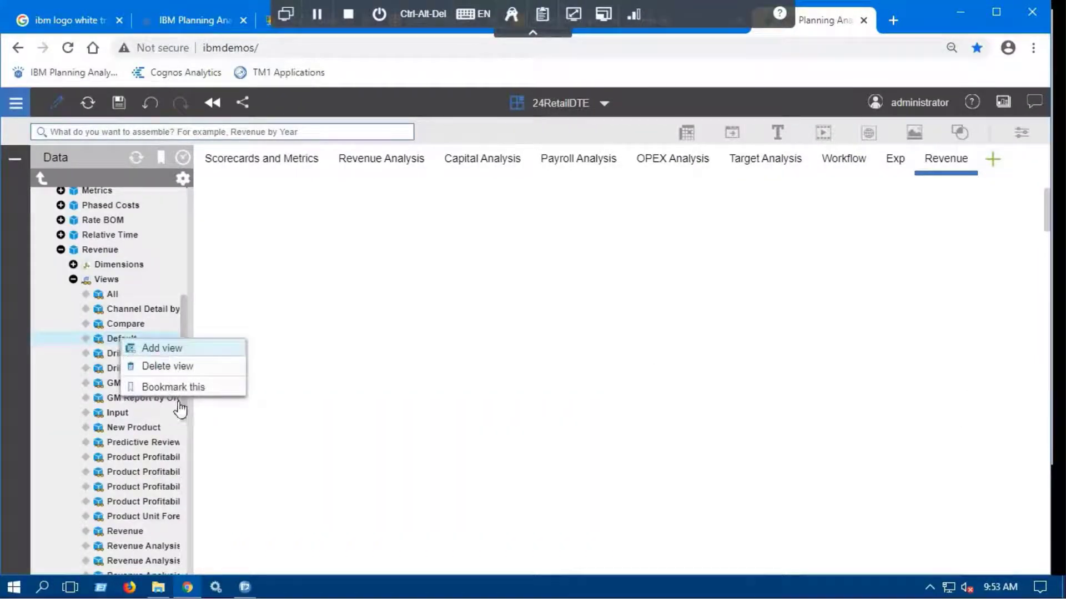
{"action": "left_click", "coordinate": [161, 348]}
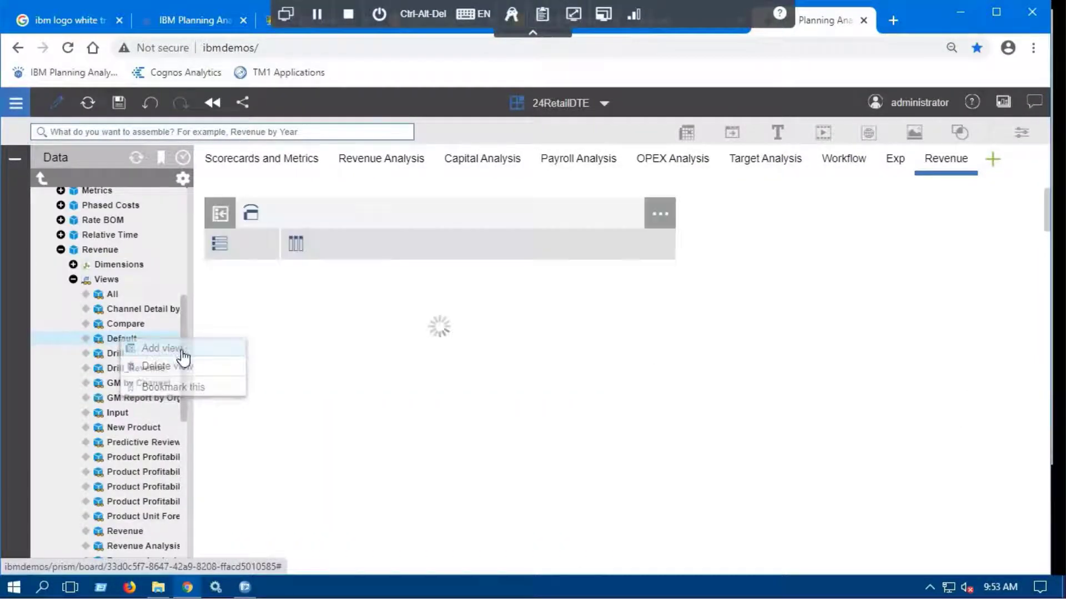